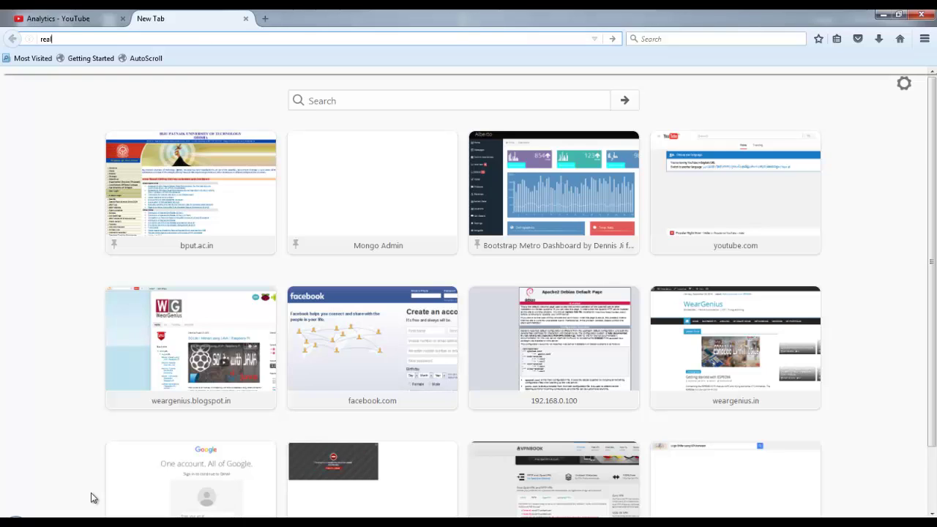
Load realvnc.com and scroll down to its footer download links
key(Return)
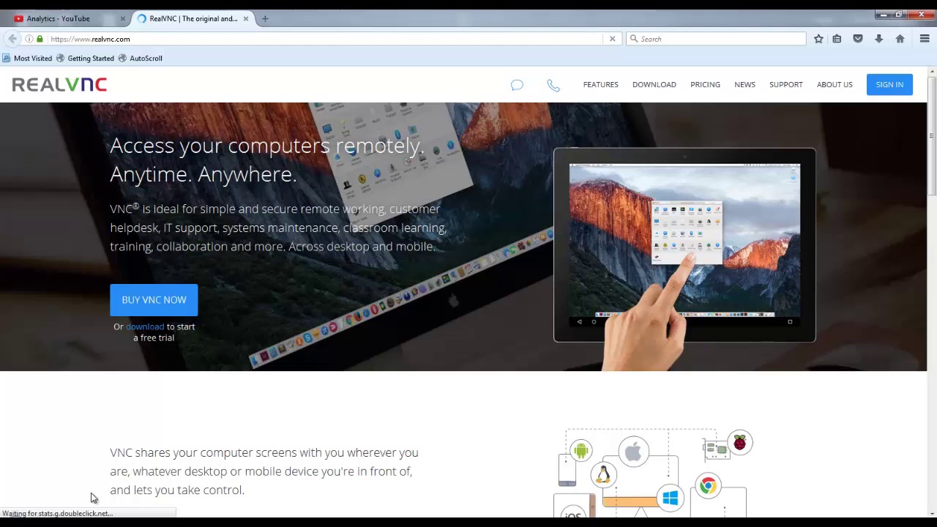
scroll(93, 498, down, 2)
scroll(93, 498, down, 2)
scroll(93, 498, down, 1)
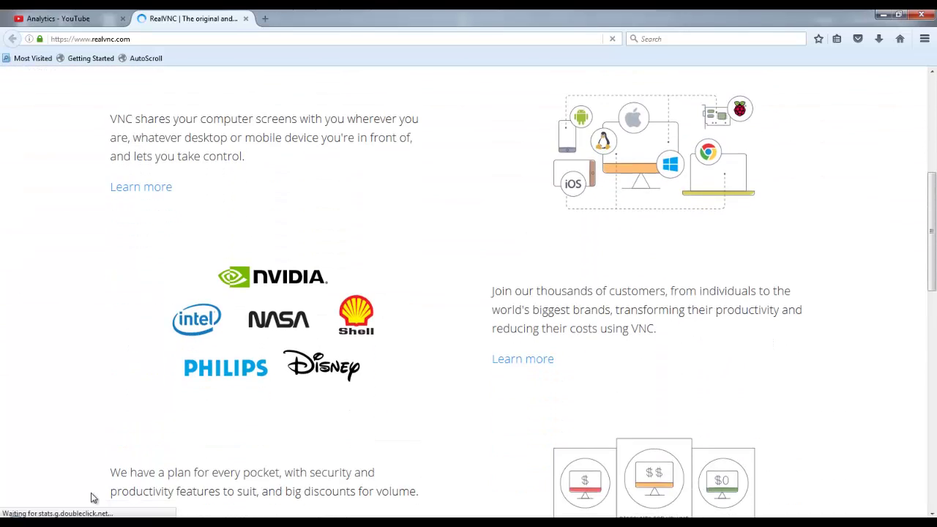
scroll(93, 498, down, 3)
scroll(91, 494, down, 3)
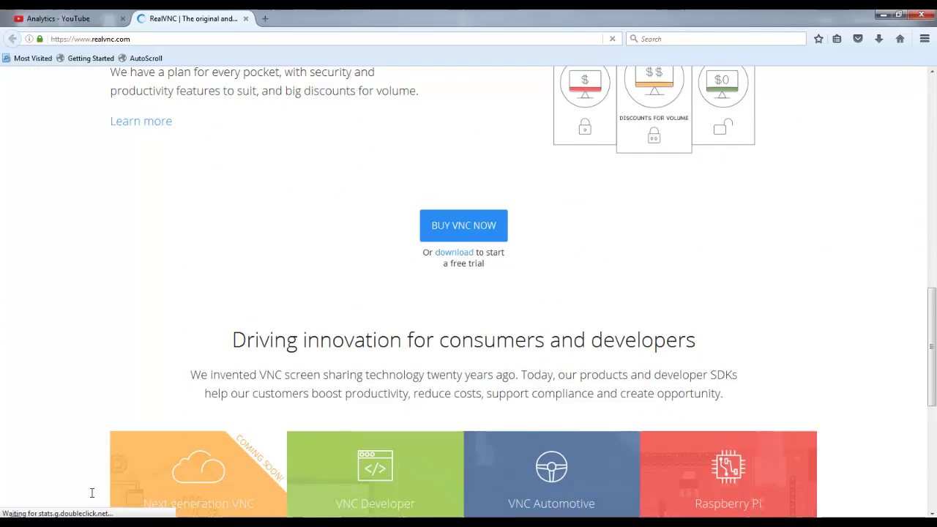
scroll(93, 498, down, 4)
scroll(93, 498, down, 1)
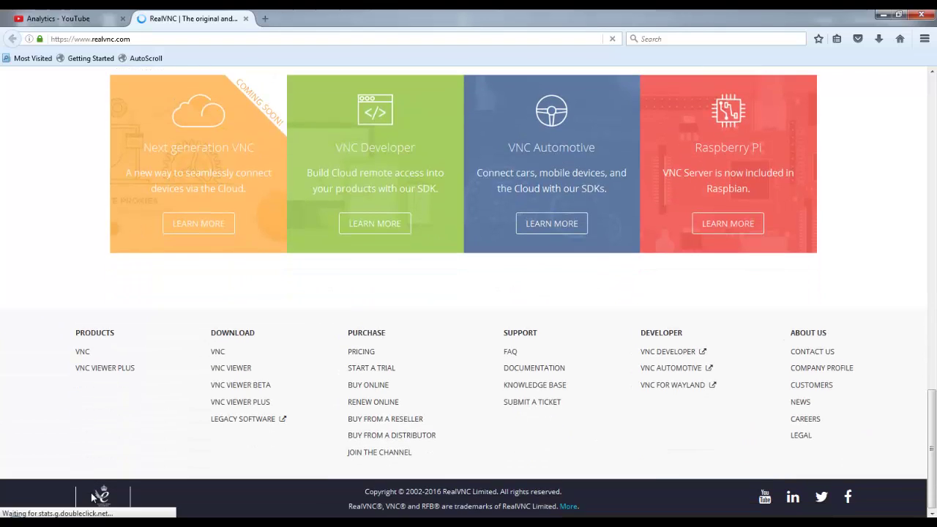
scroll(93, 498, up, 3)
scroll(93, 498, down, 3)
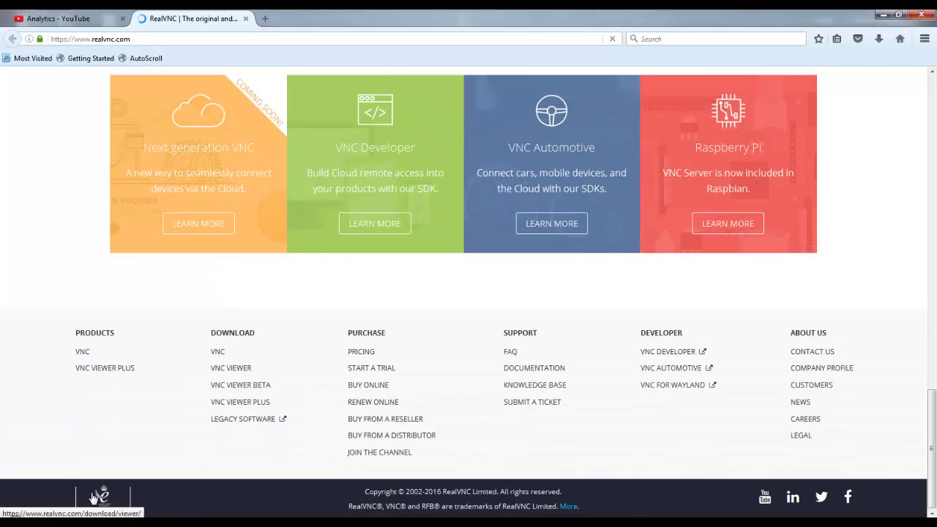
Go to raspberrypi.org Raspbian downloads and review the Jessie with PIXEL and Jessie Lite images
click(93, 498)
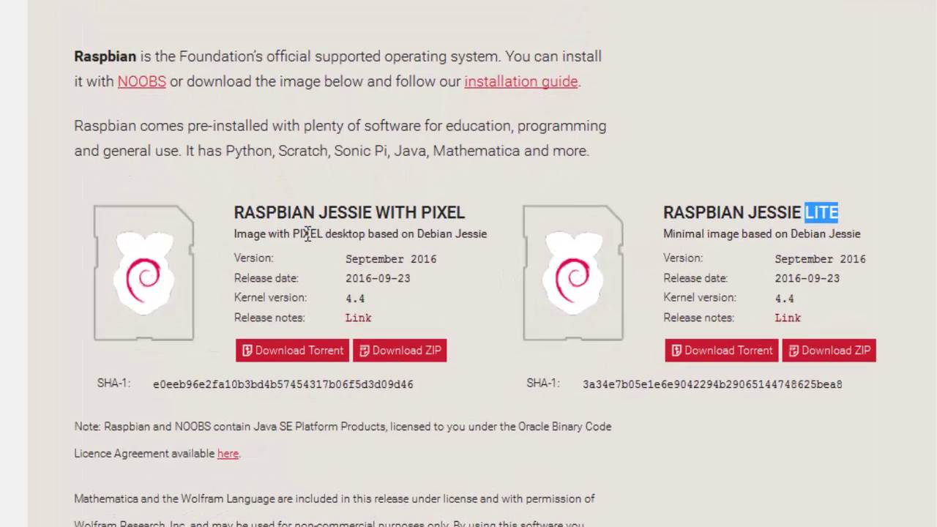
scroll(293, 227, down, 3)
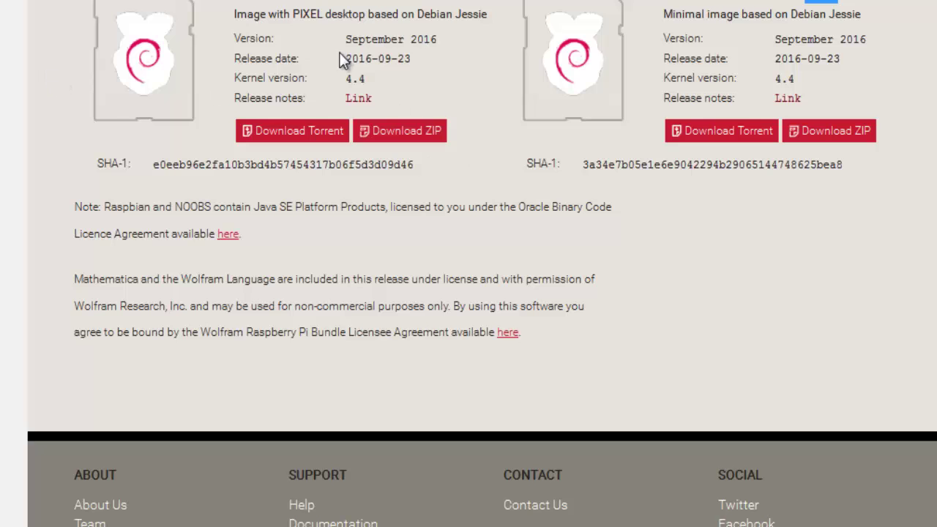
drag(356, 25, 445, 101)
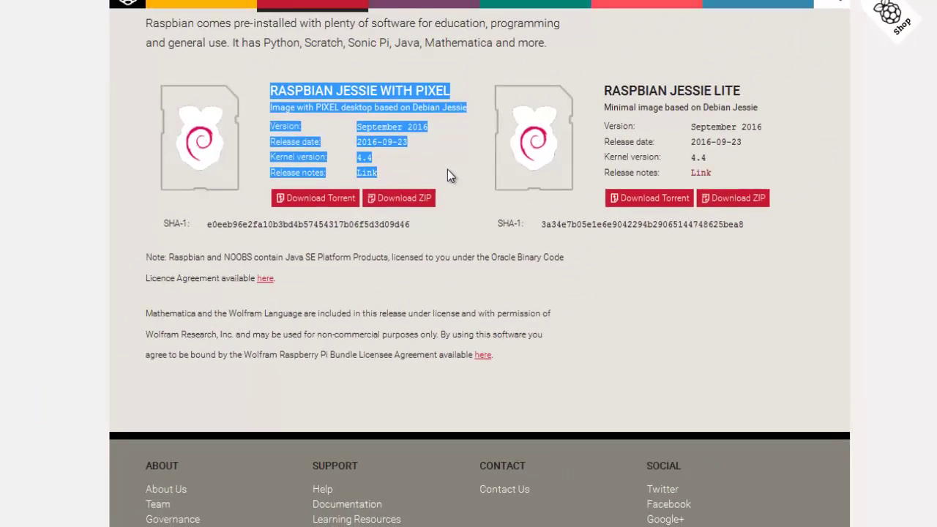
click(435, 224)
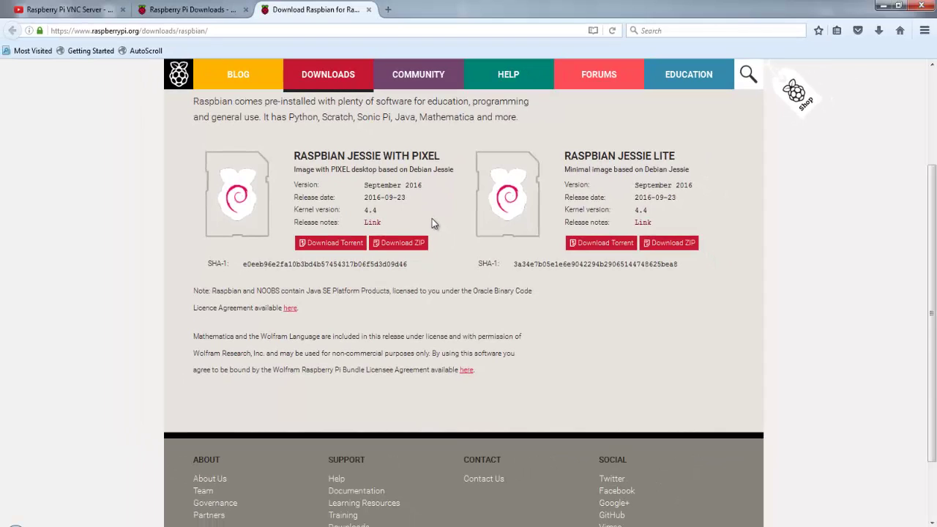
Minimize the browser and drag the Wastebasket icon down and right onto the desktop
click(883, 5)
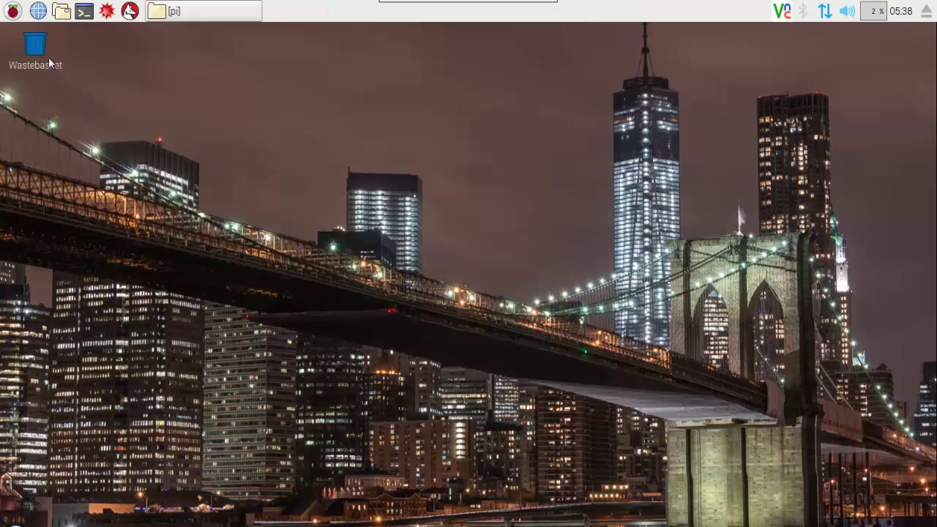
drag(39, 54, 118, 113)
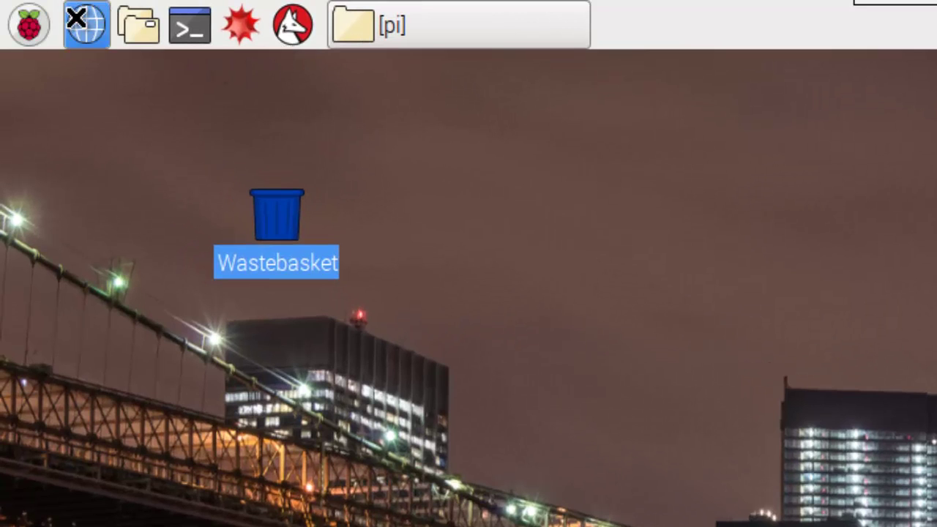
Open the pi home folder in File Manager and return Wastebasket to the left edge
click(133, 36)
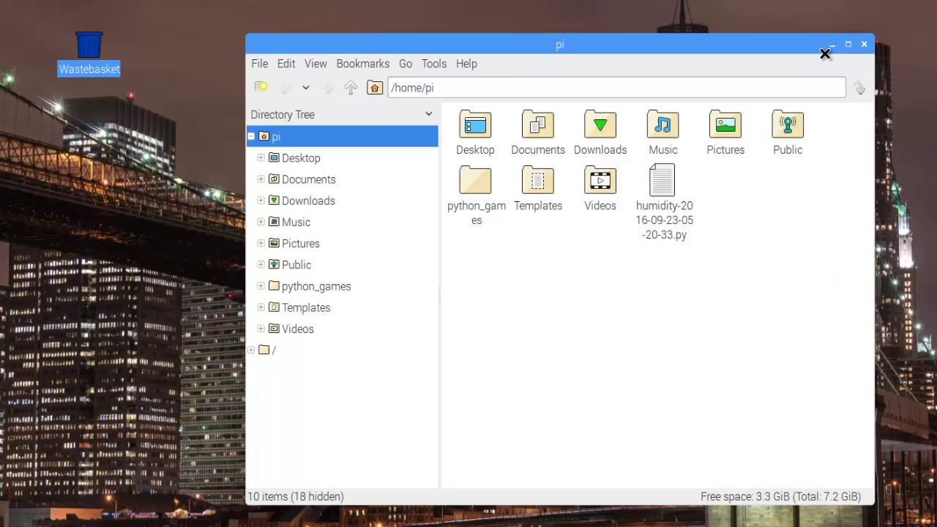
drag(90, 75, 2, 48)
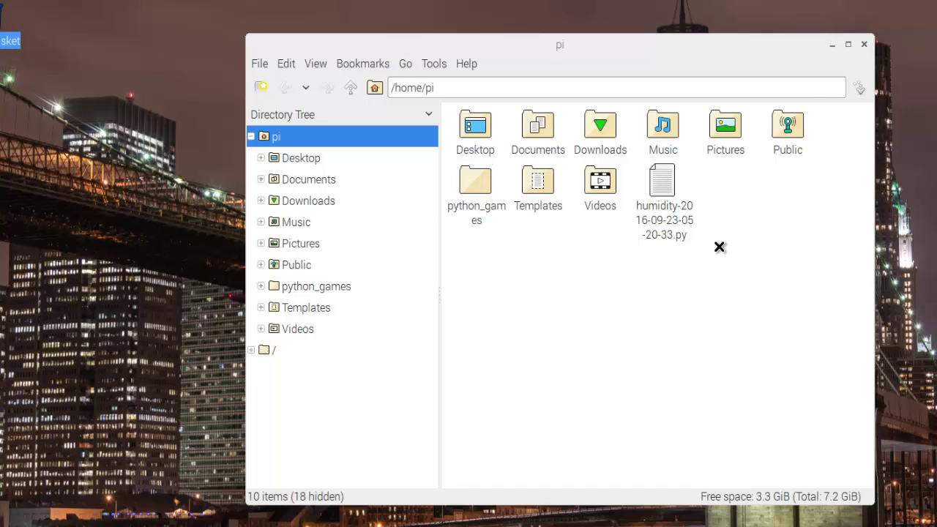
click(292, 38)
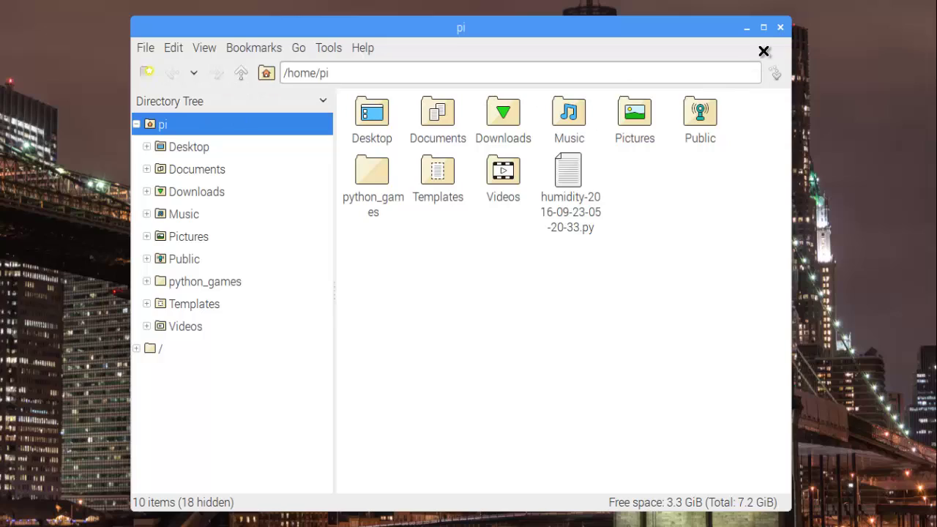
click(778, 33)
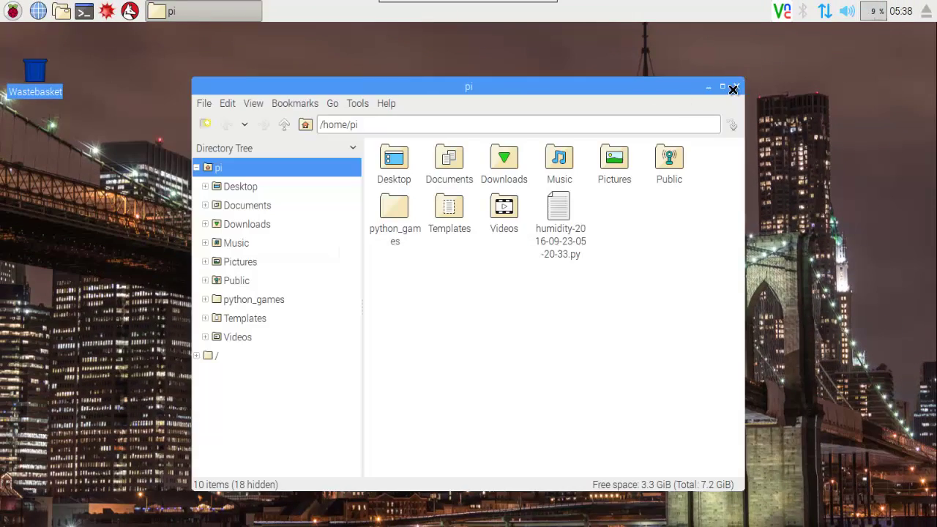
Close the home folder window and start Sense HAT Emulator from the Programming menu
click(736, 88)
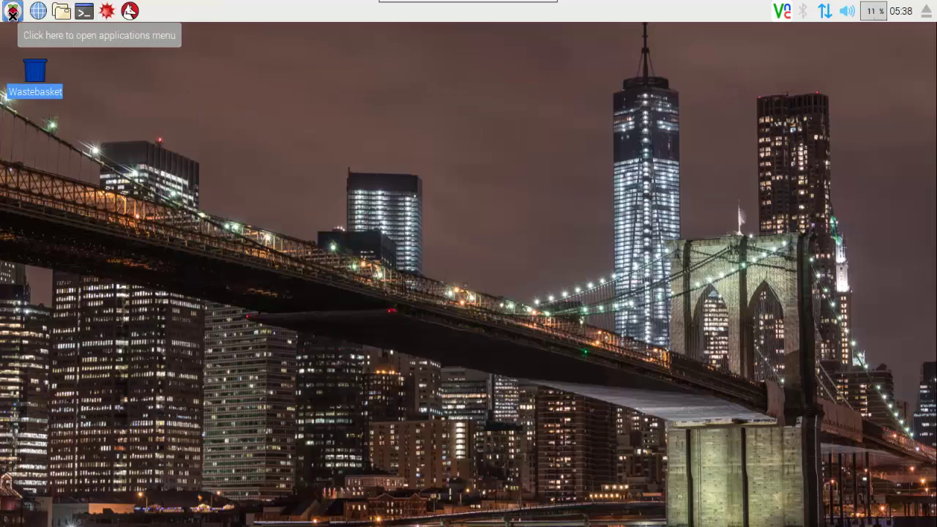
click(12, 12)
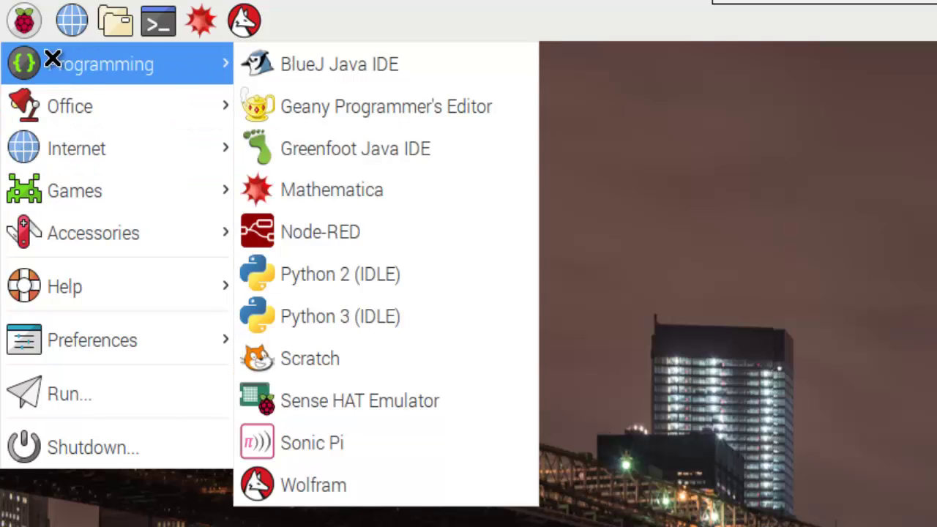
mouse_move(101, 63)
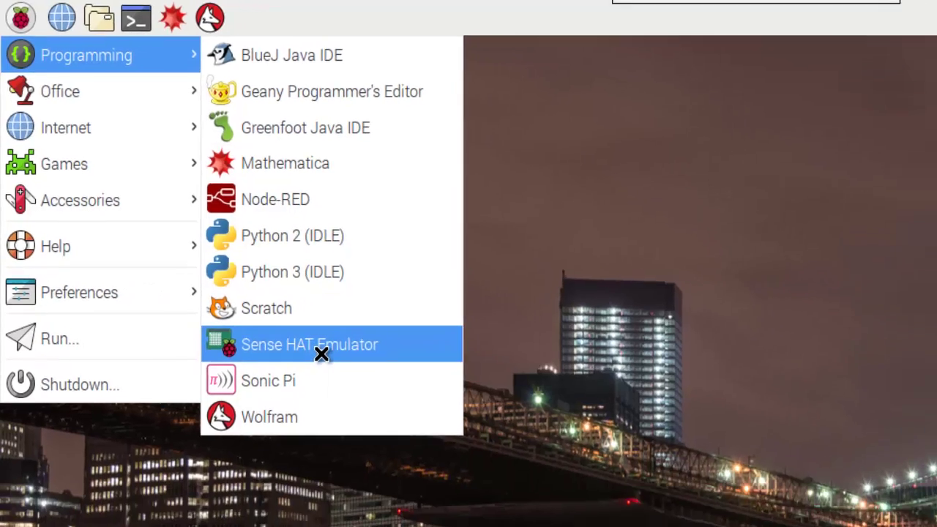
click(373, 411)
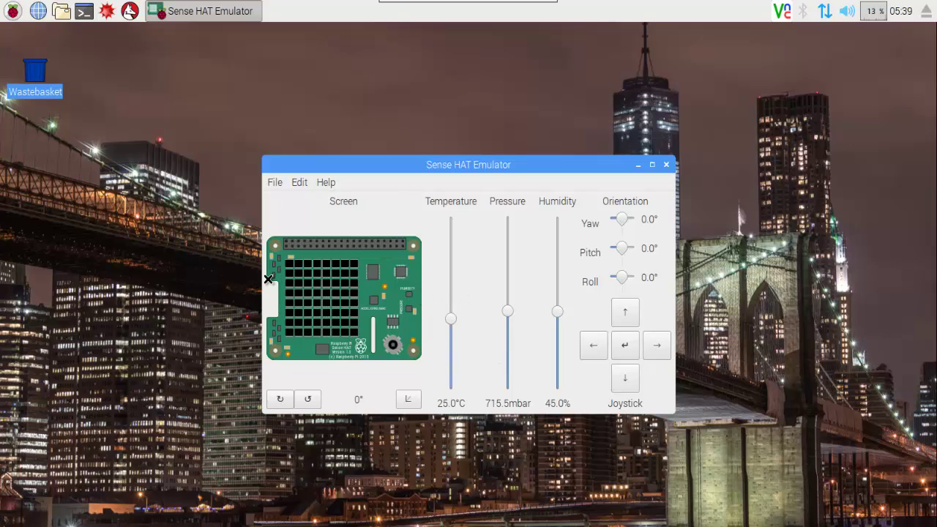
Raise the emulated temperature to 101.1°C, browse the File menu, then close the emulator
drag(458, 319, 455, 220)
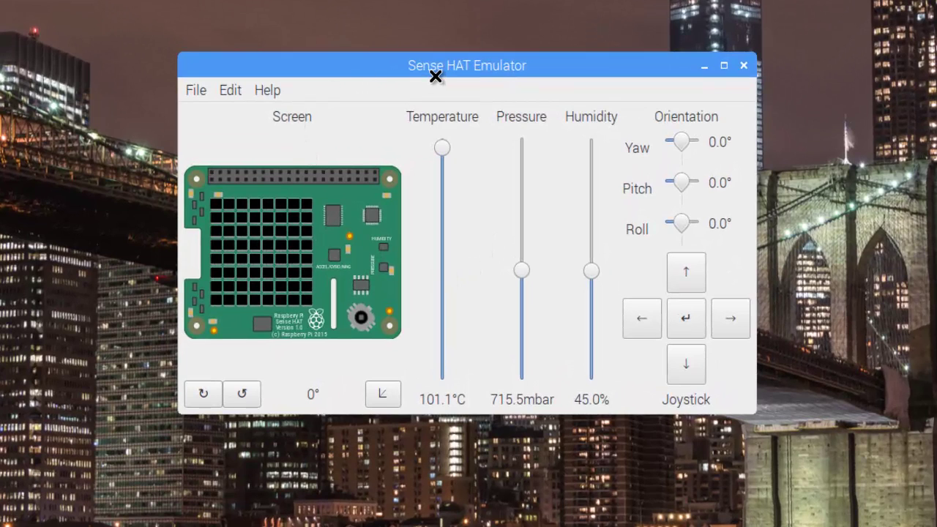
drag(498, 59, 511, 8)
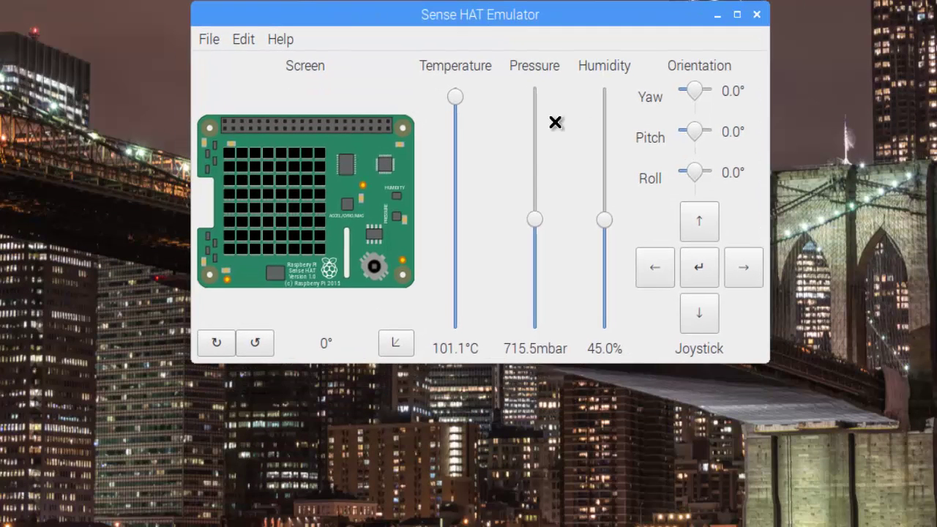
click(209, 39)
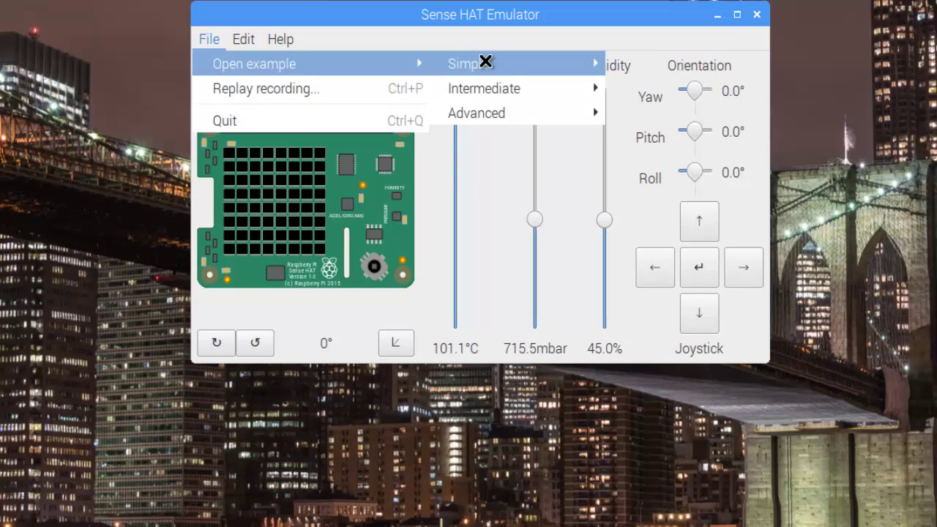
mouse_move(254, 64)
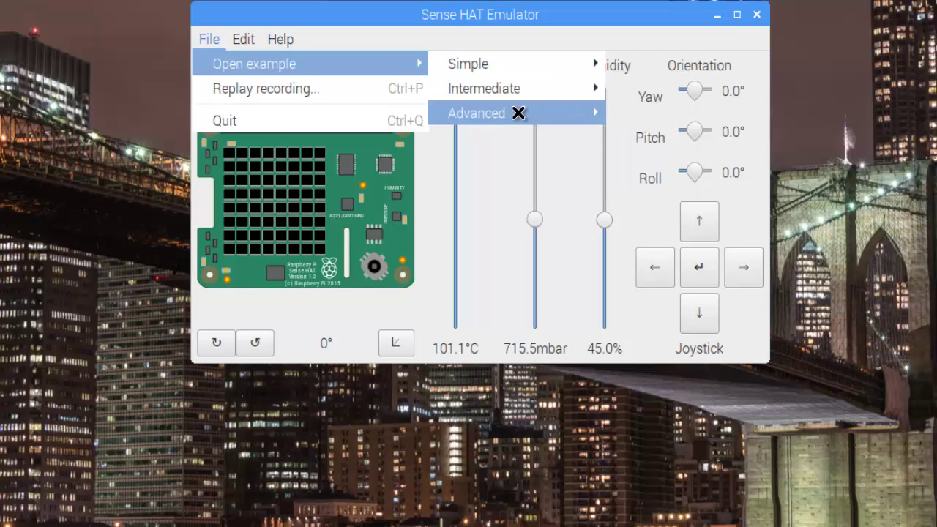
click(498, 26)
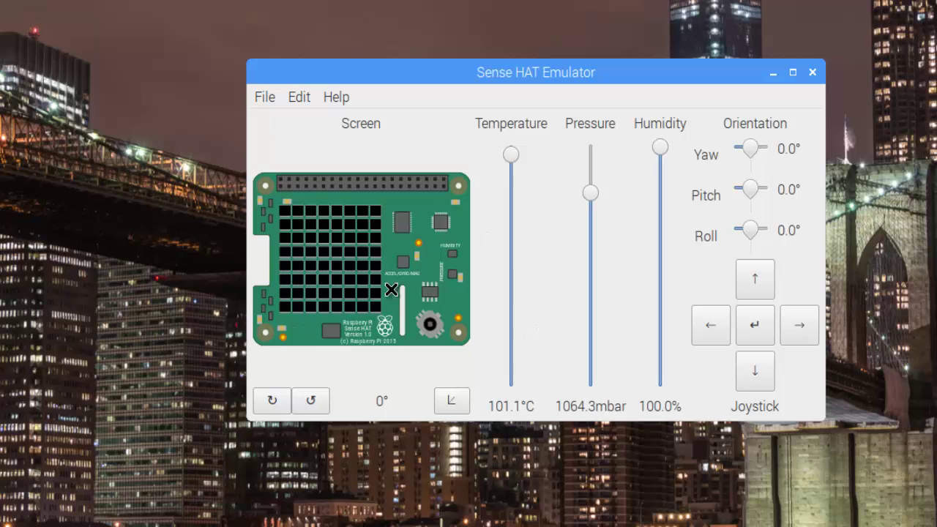
click(817, 74)
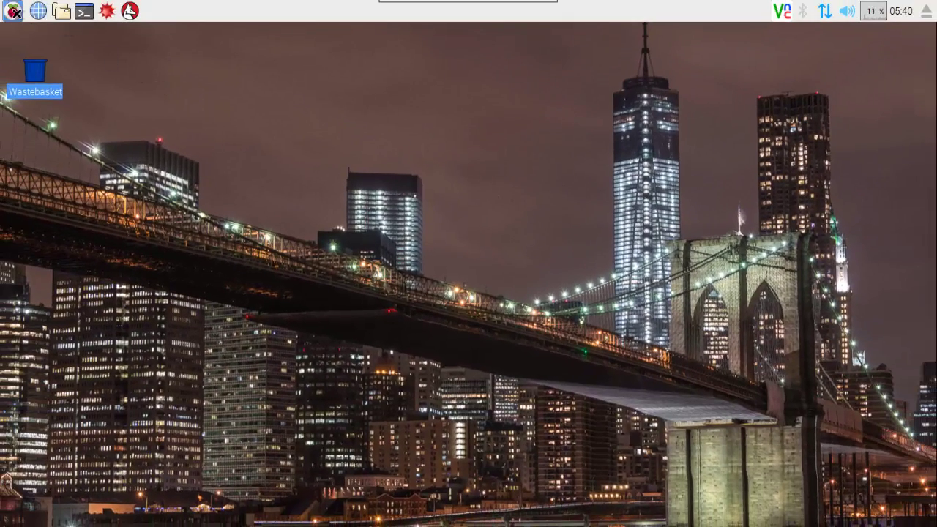
Open the Menu's Internet list showing Chromium, Claws Mail, The MagPi and VNC Viewer
click(13, 10)
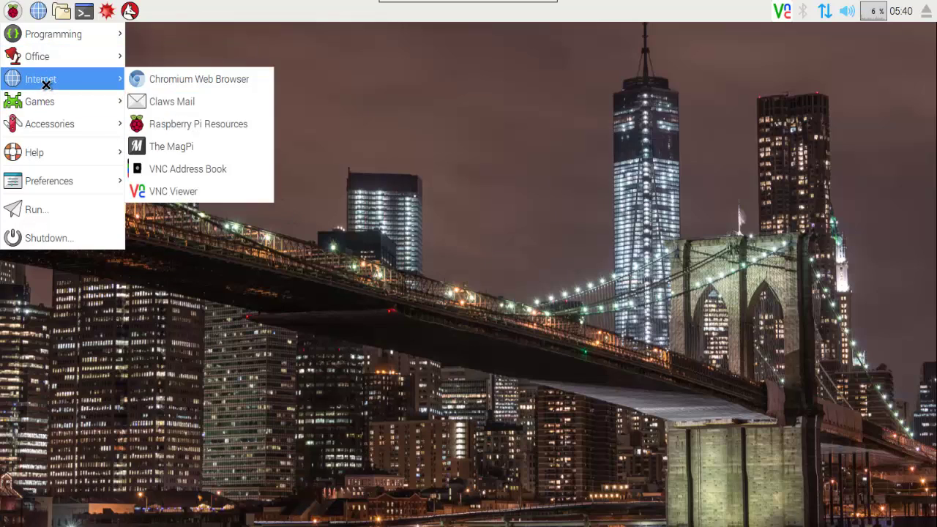
mouse_move(41, 79)
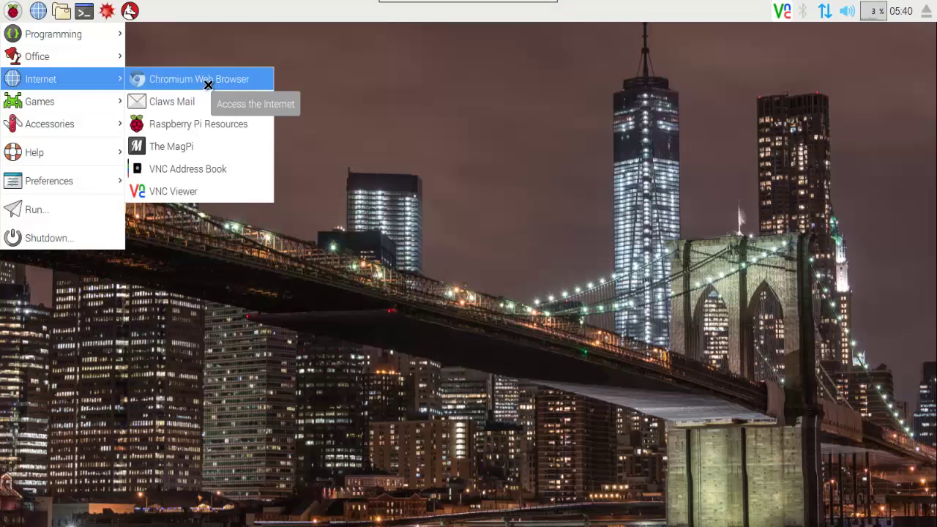
Launch Chromium, move its window to the top centre of the screen, and close it
click(193, 79)
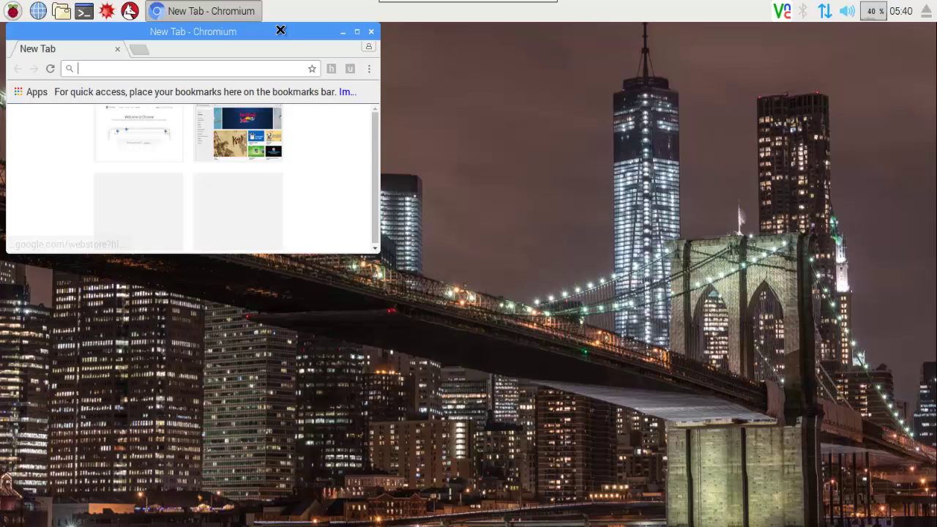
drag(281, 30, 564, 34)
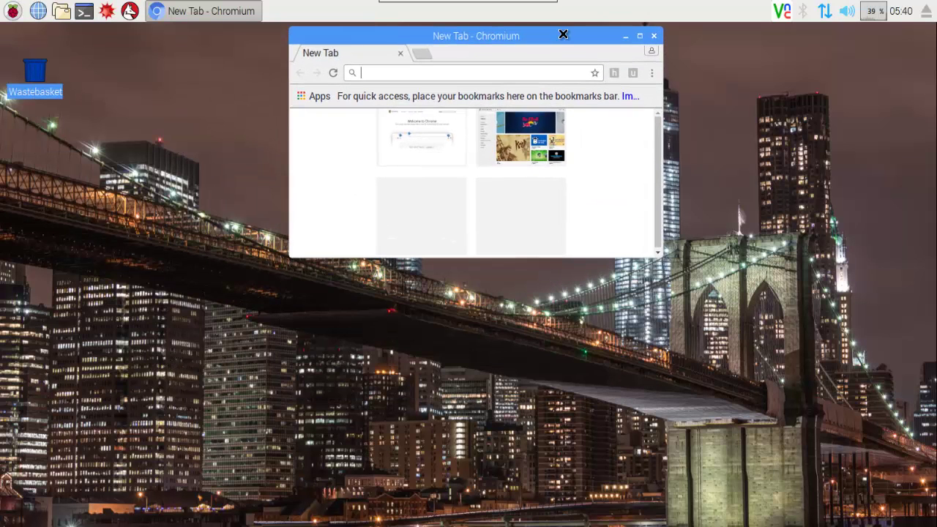
mouse_move(563, 34)
mouse_down()
mouse_move(566, 8)
mouse_move(552, 67)
mouse_up()
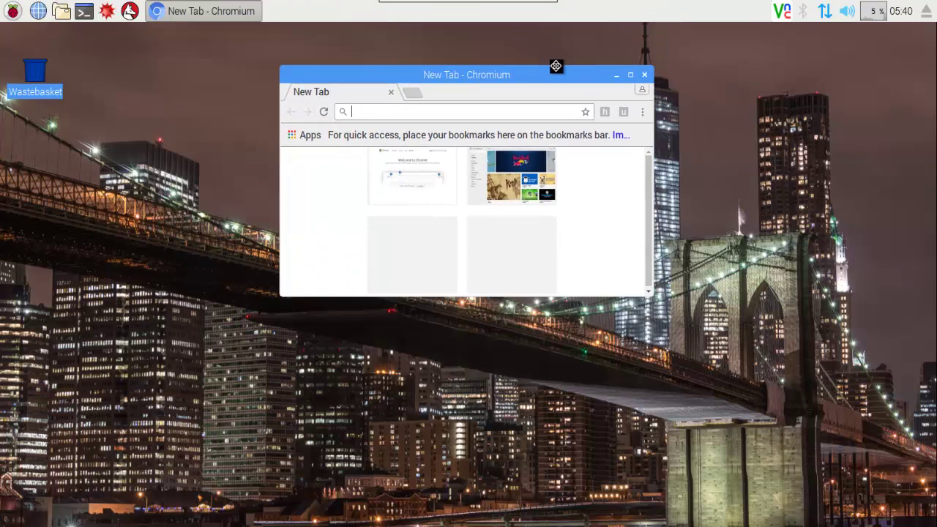
click(647, 71)
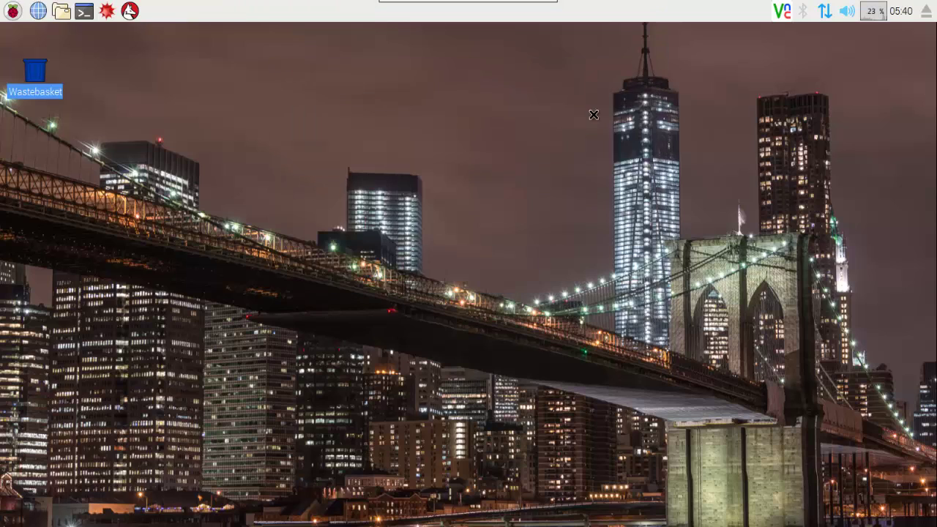
Browse Menu > Internet and open the VNC connection tool
click(12, 13)
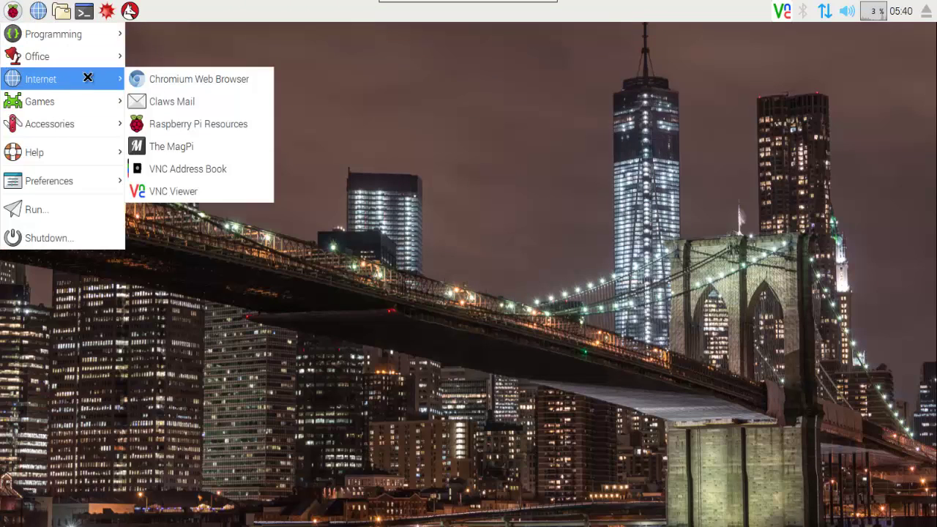
click(186, 192)
text(sudo raspi-config)
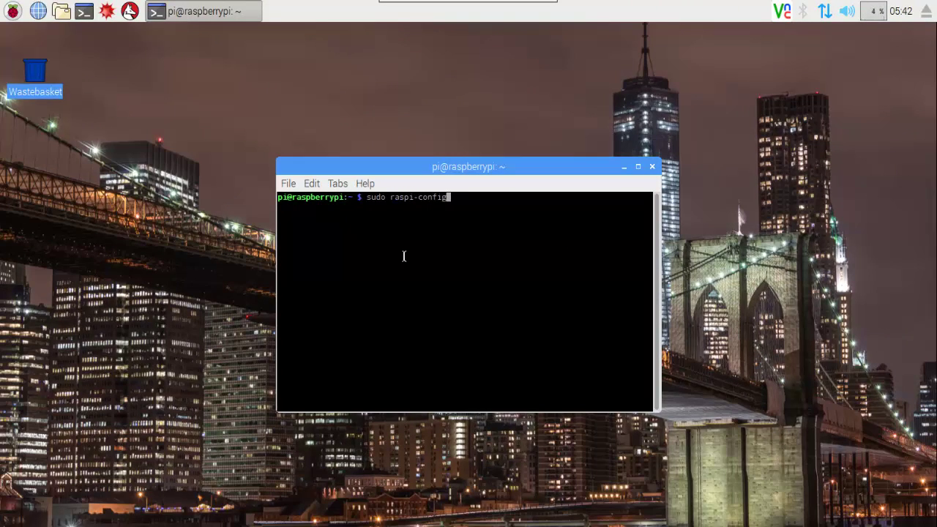
Run sudo raspi-config and navigate through Advanced Options to the A5 VNC setting
key(Return)
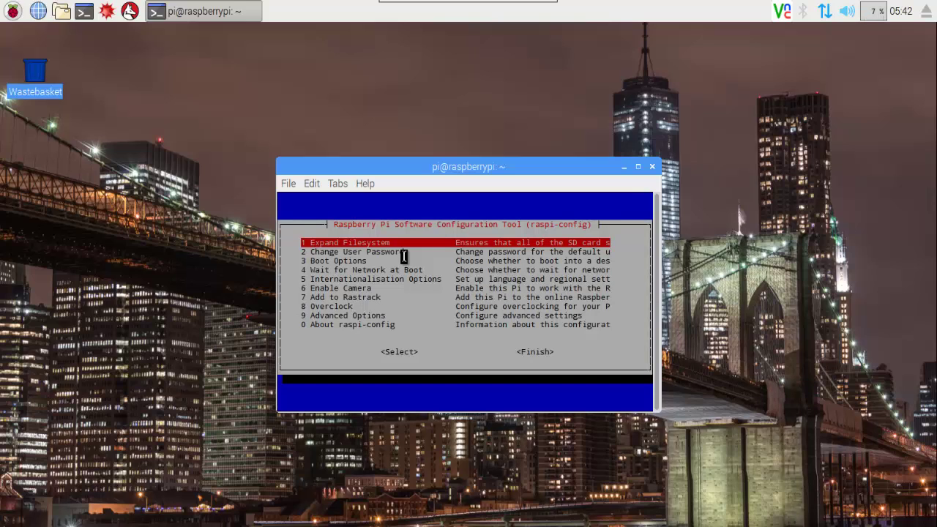
key(Down)
key(Down)
key(Down)
key(Down)
key(Down)
key(Down)
key(Down)
key(Down)
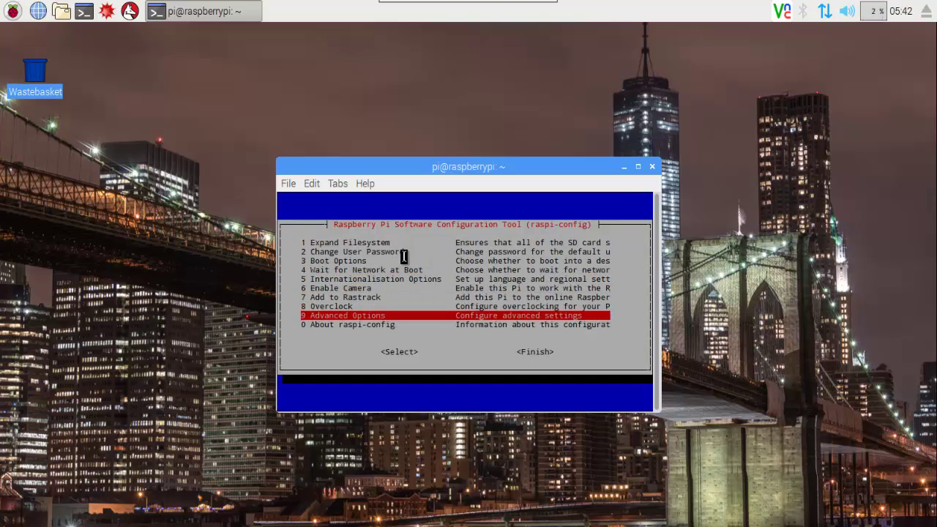
key(Return)
key(Down)
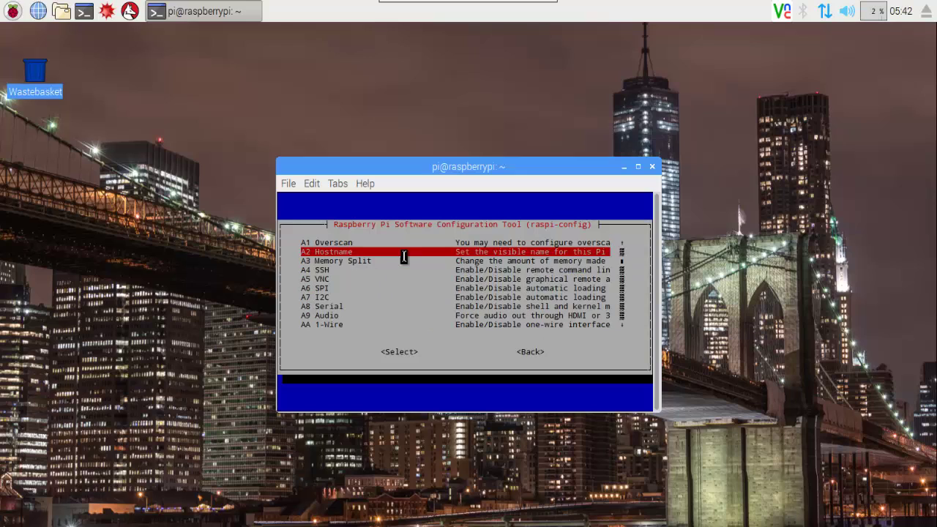
key(Down)
key(Down)
key(Down)
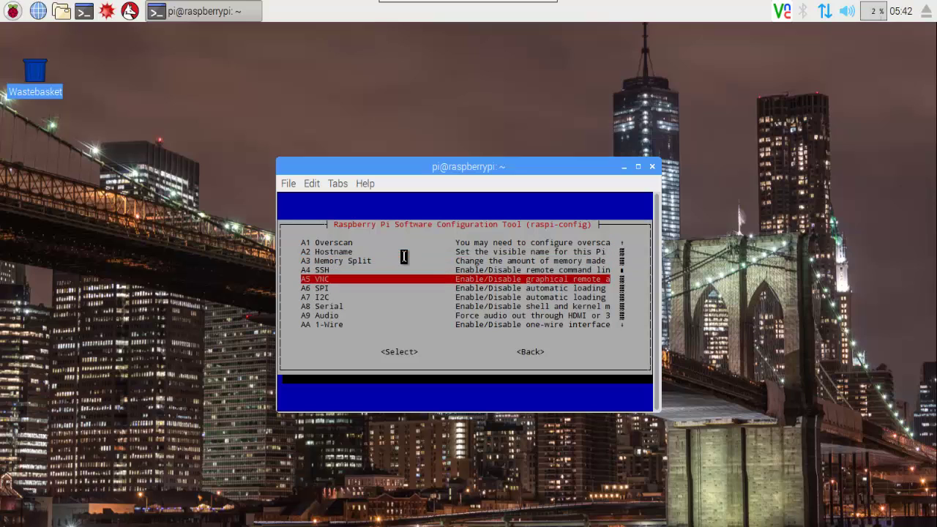
key(Return)
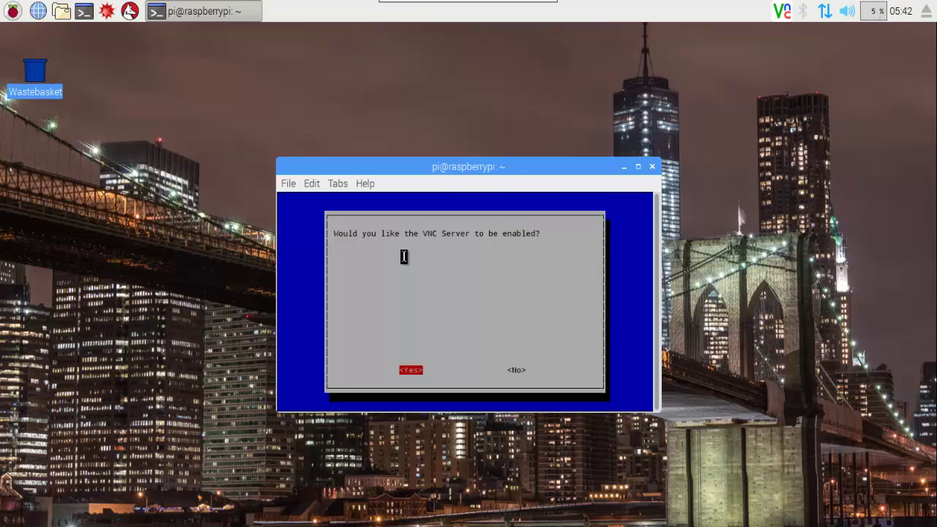
Answer Yes to enable VNC Server, then Finish to exit raspi-config
key(Right)
key(Left)
key(Return)
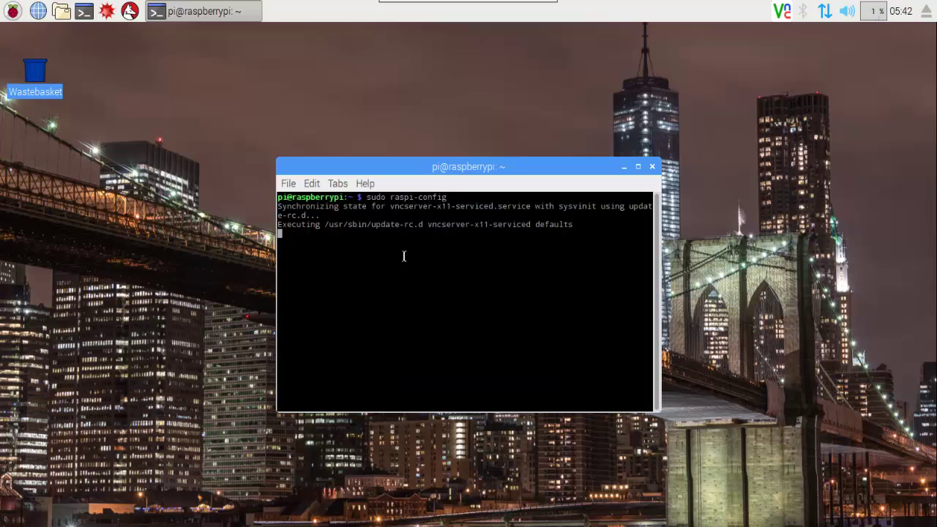
key(Return)
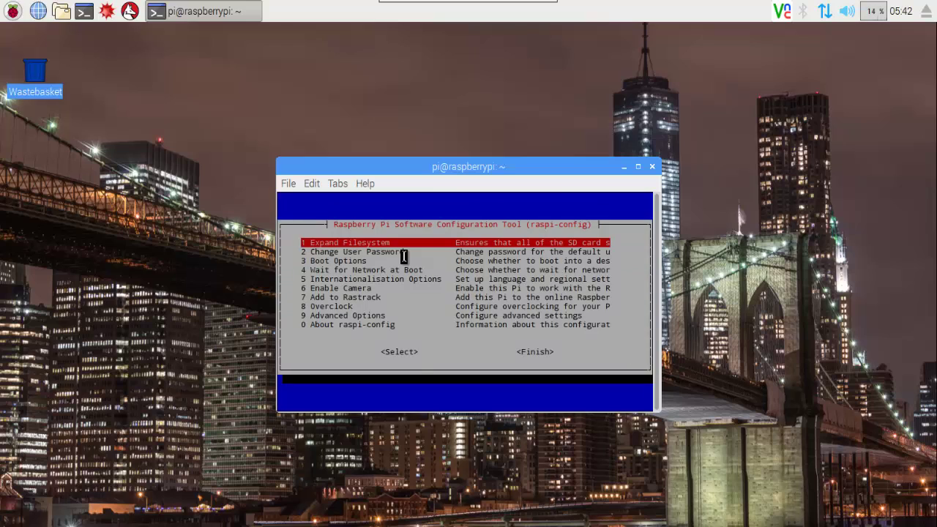
key(Tab)
key(Tab)
key(Return)
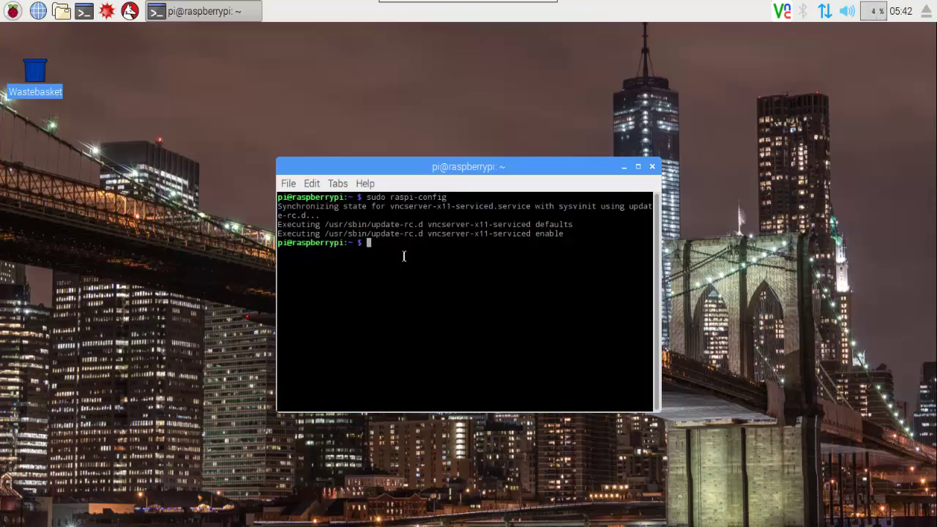
click(13, 11)
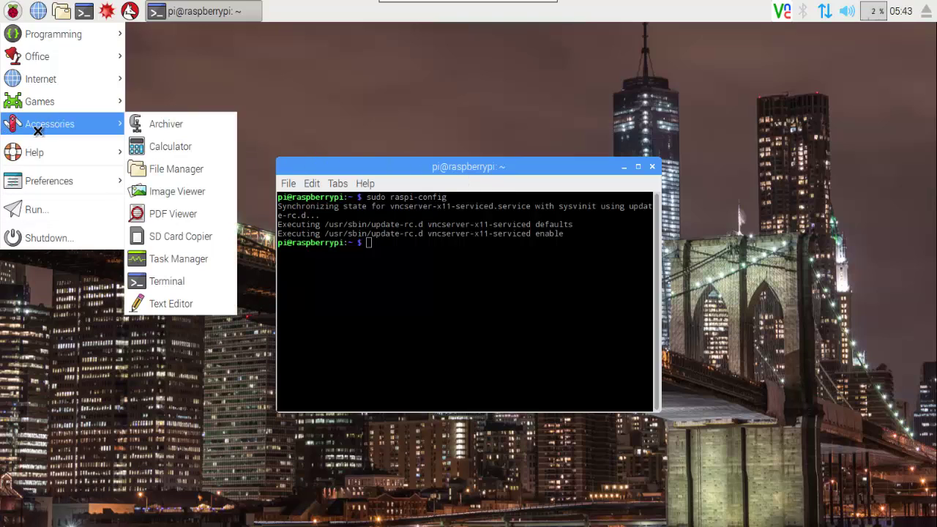
mouse_move(50, 124)
click(463, 172)
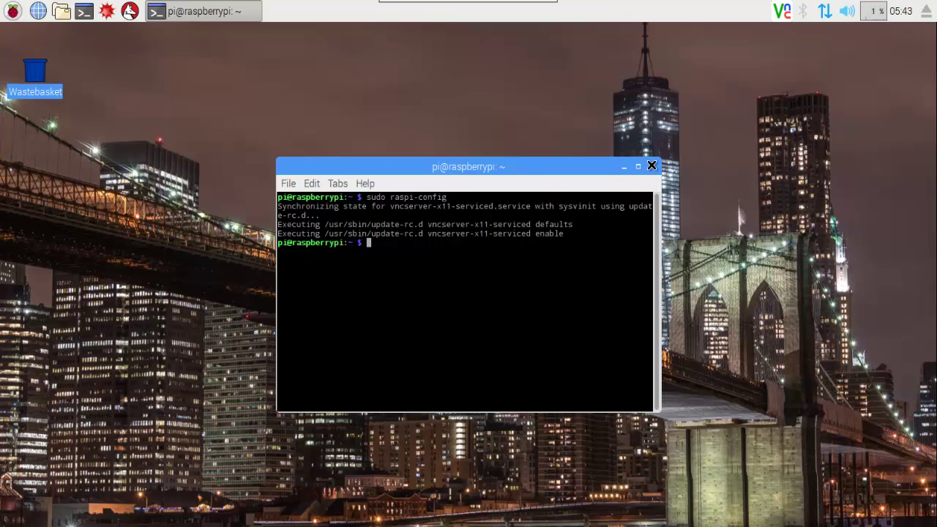
Close the terminal, then view the Bluetooth (no adapter) and wireless (no interfaces) tray menus
click(651, 166)
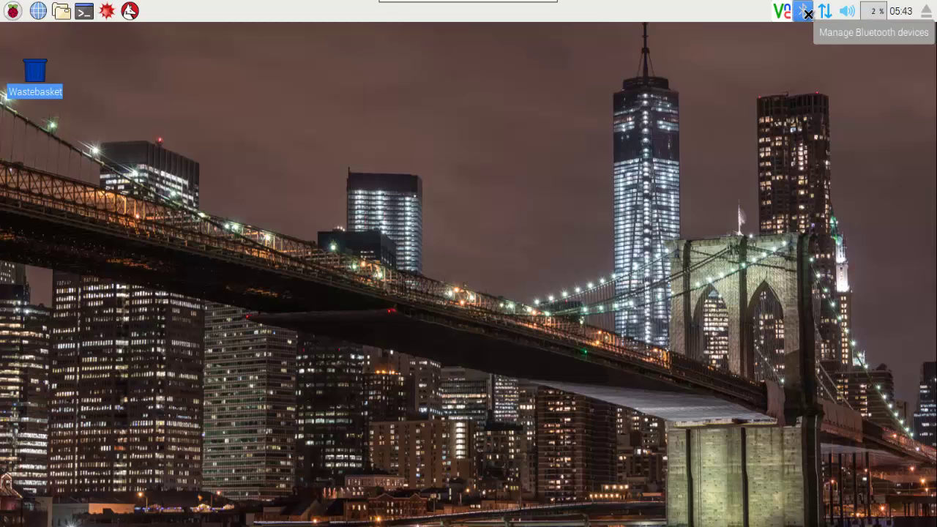
click(809, 14)
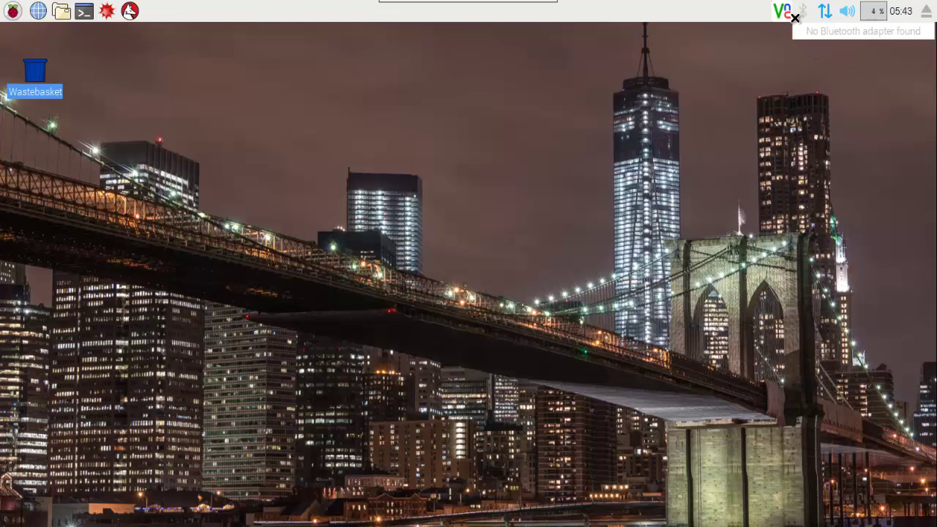
click(834, 9)
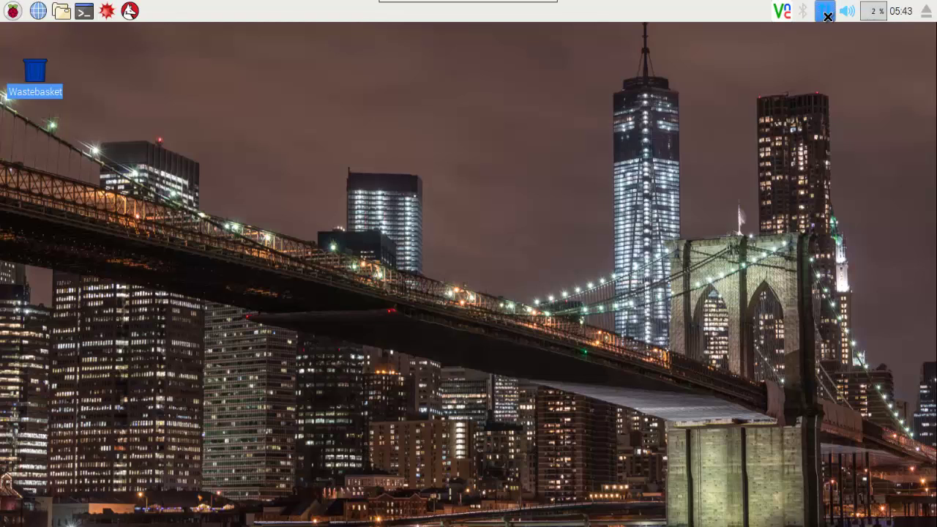